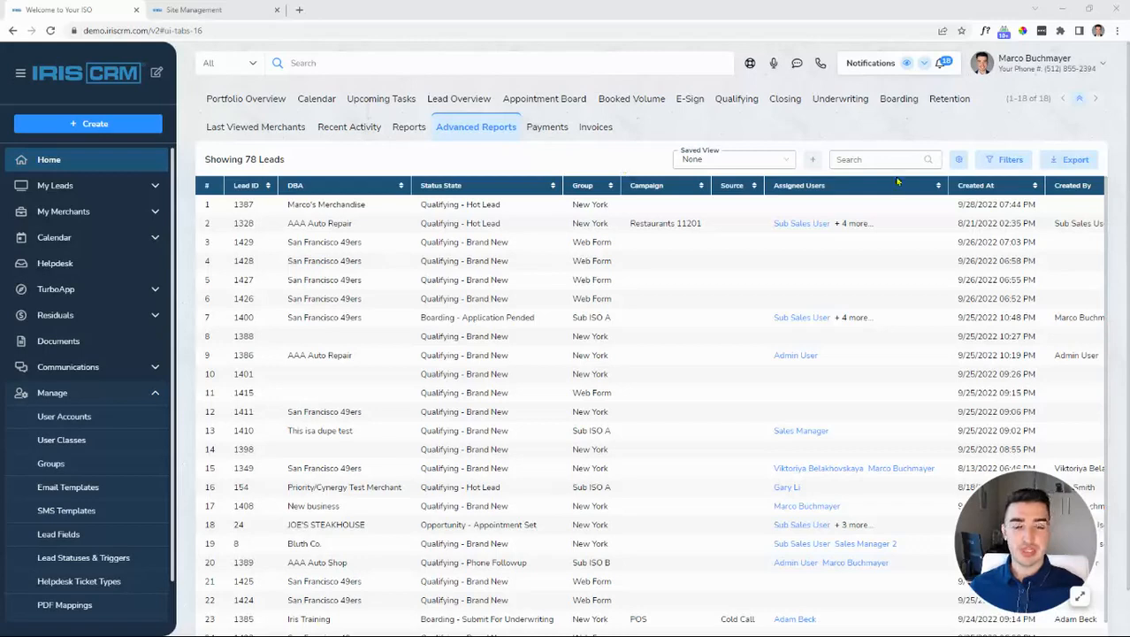
Start a new saved view of the filtered leads report and name it Hot Leads Sept.
click(991, 164)
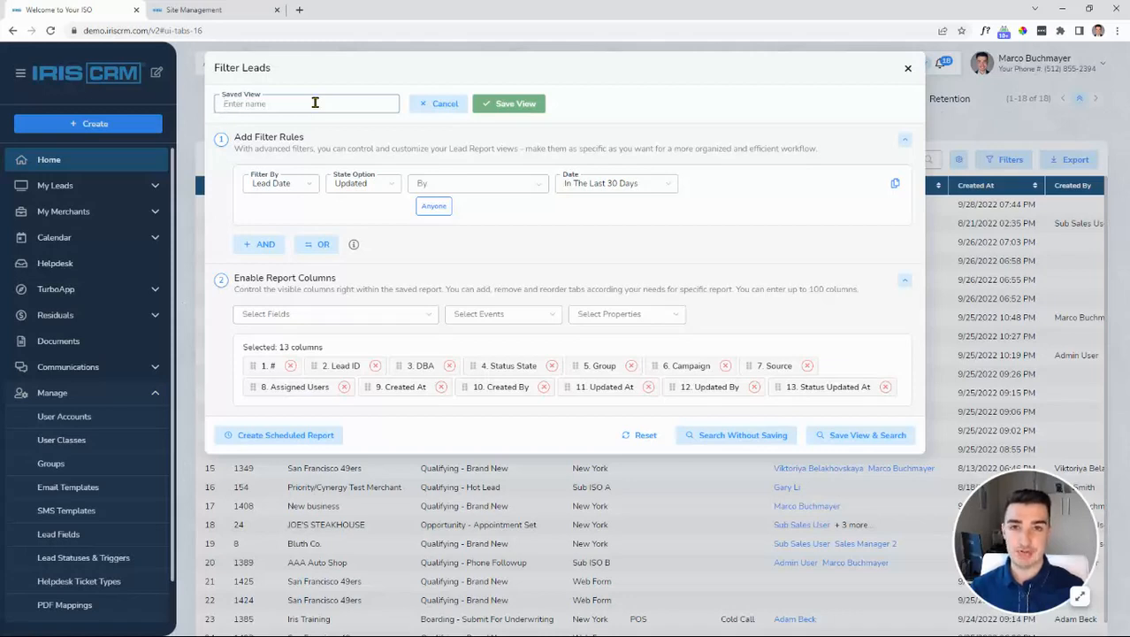
text(Hot L)
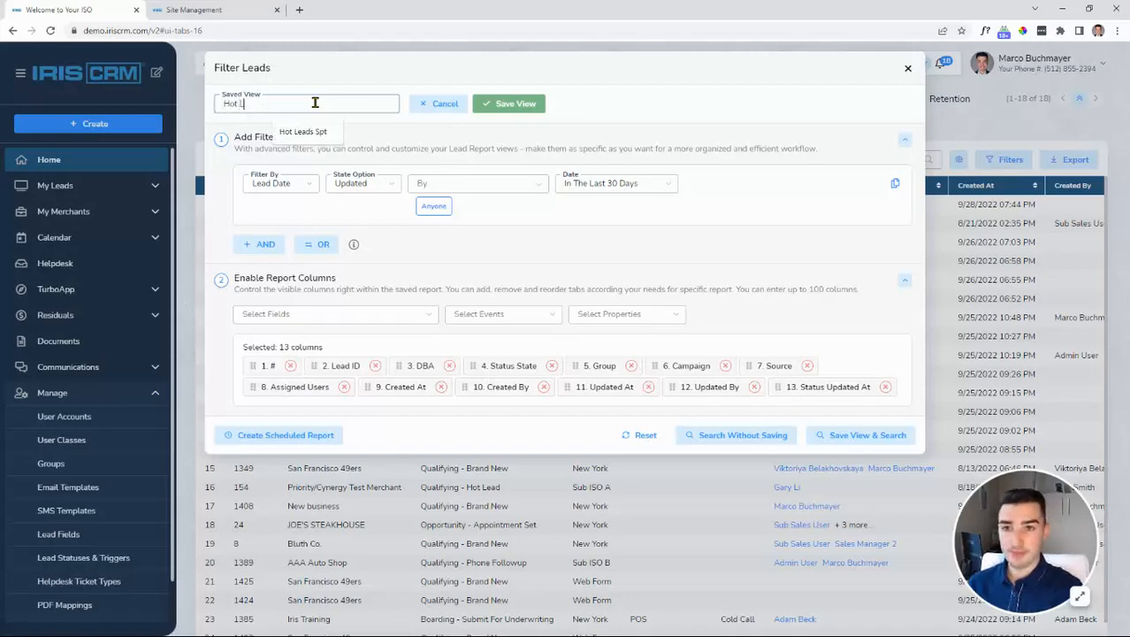
text(eads Sept)
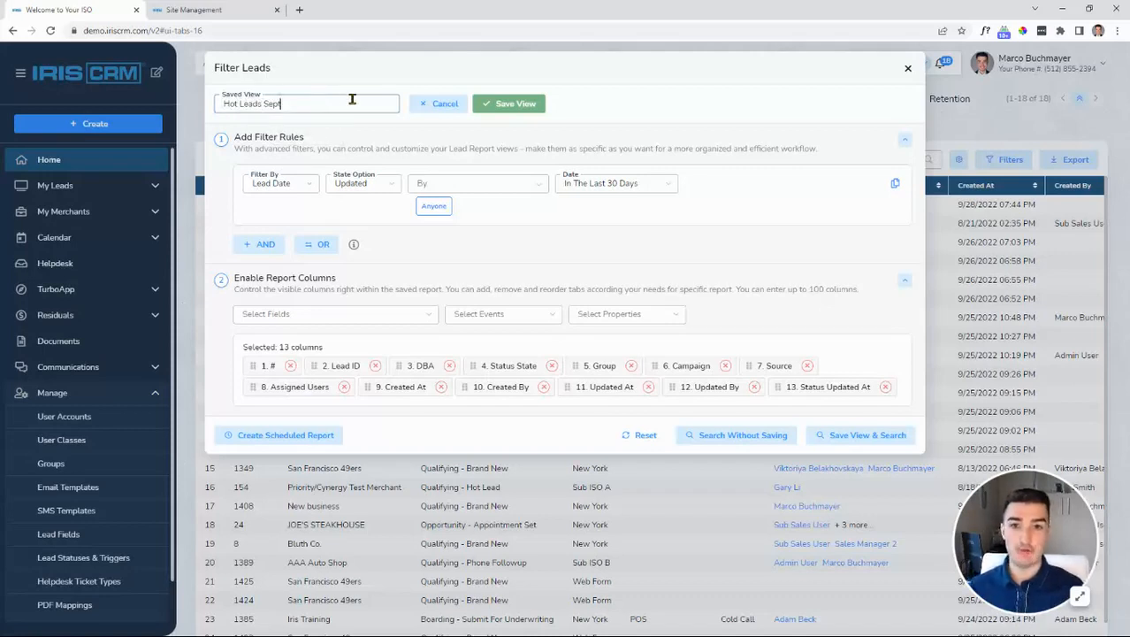
Set the first filter rule to Status, with the updated status going to Hot Lead.
click(300, 190)
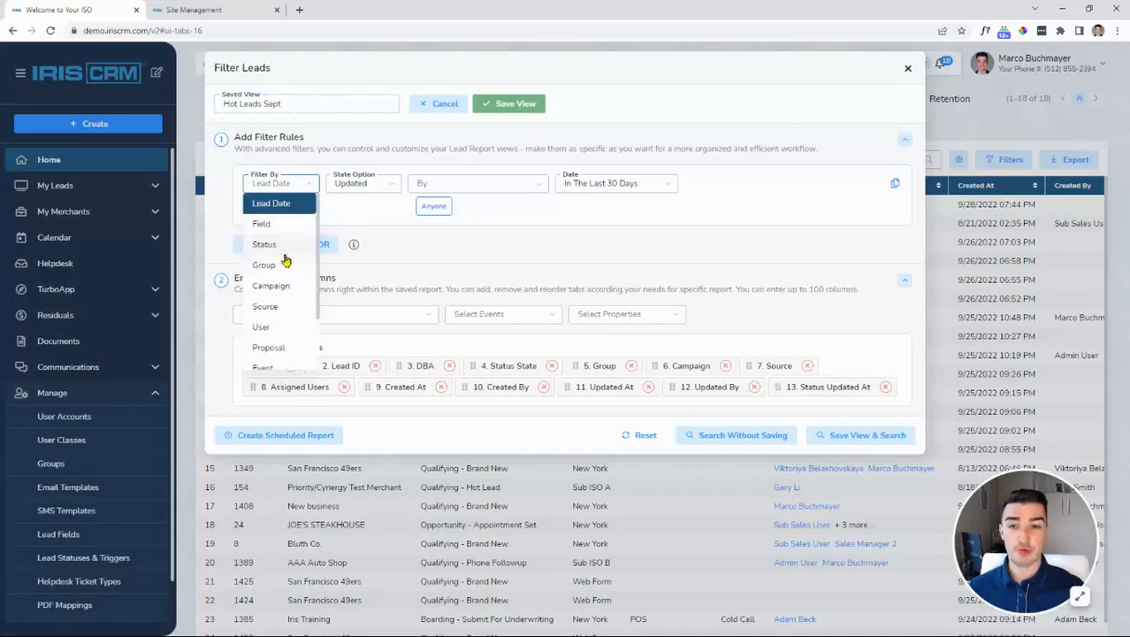
scroll(285, 258, down, 1)
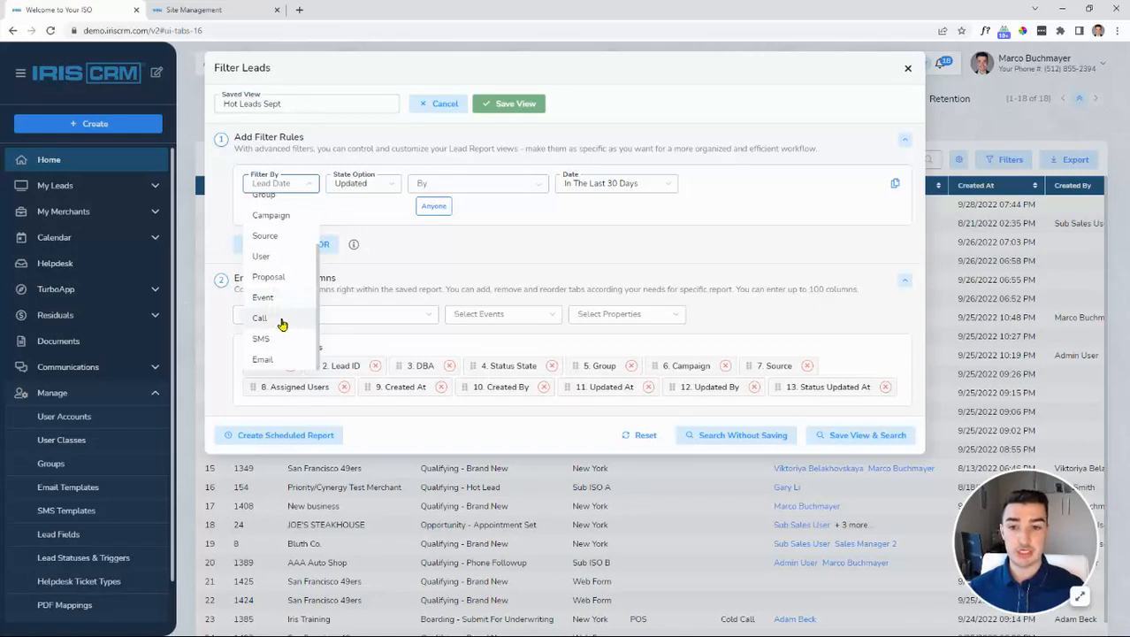
scroll(285, 243, up, 3)
click(310, 243)
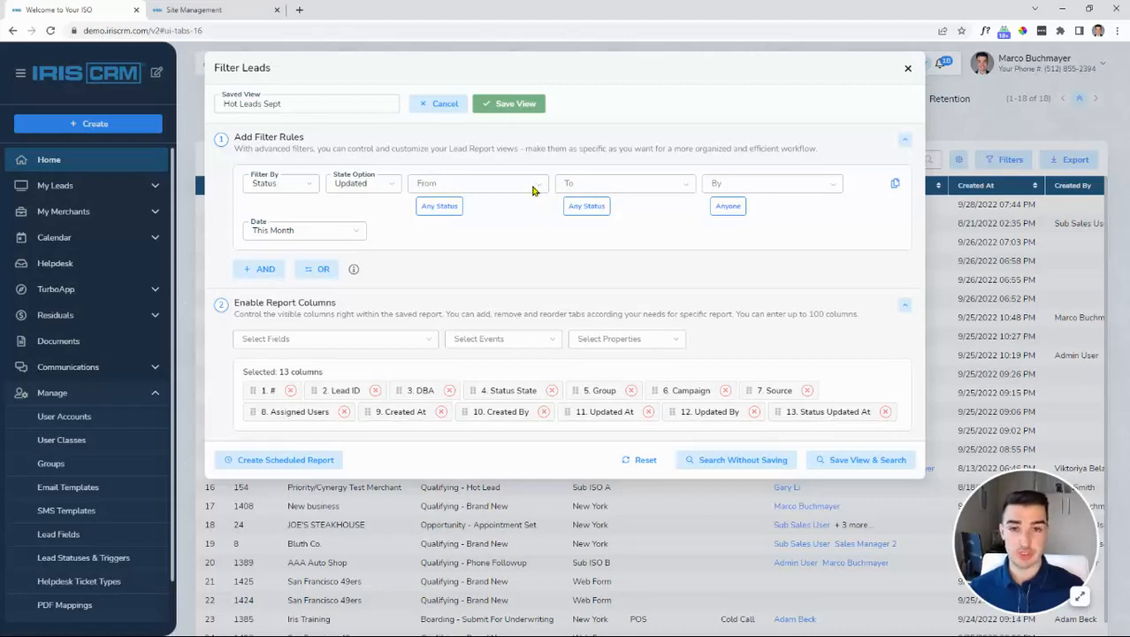
click(570, 188)
scroll(605, 283, down, 3)
click(595, 332)
click(527, 229)
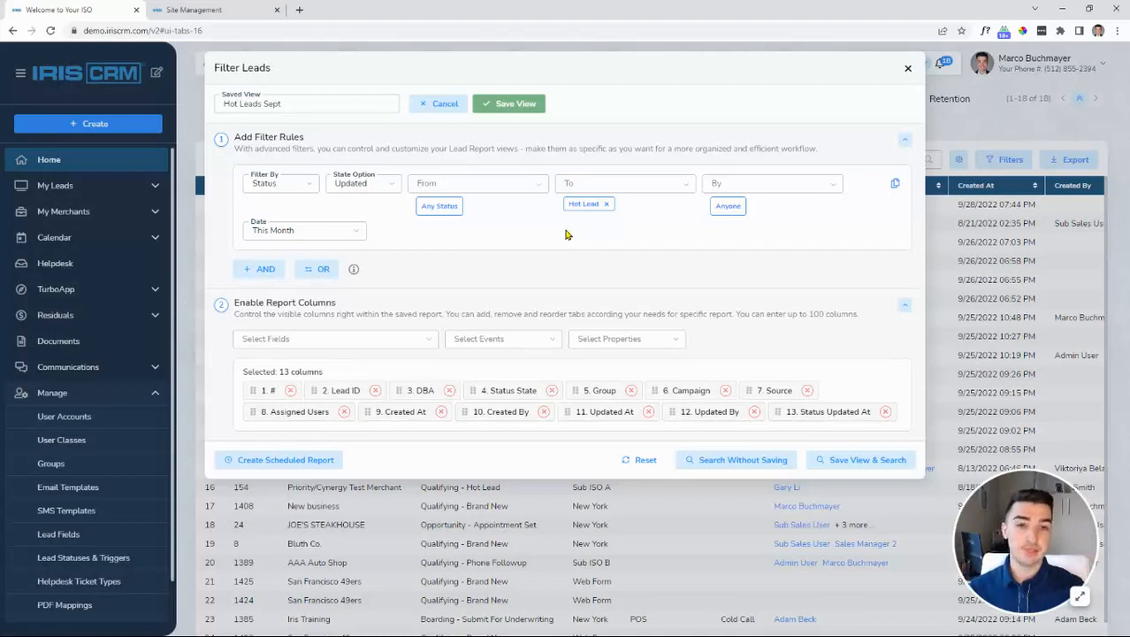
click(733, 190)
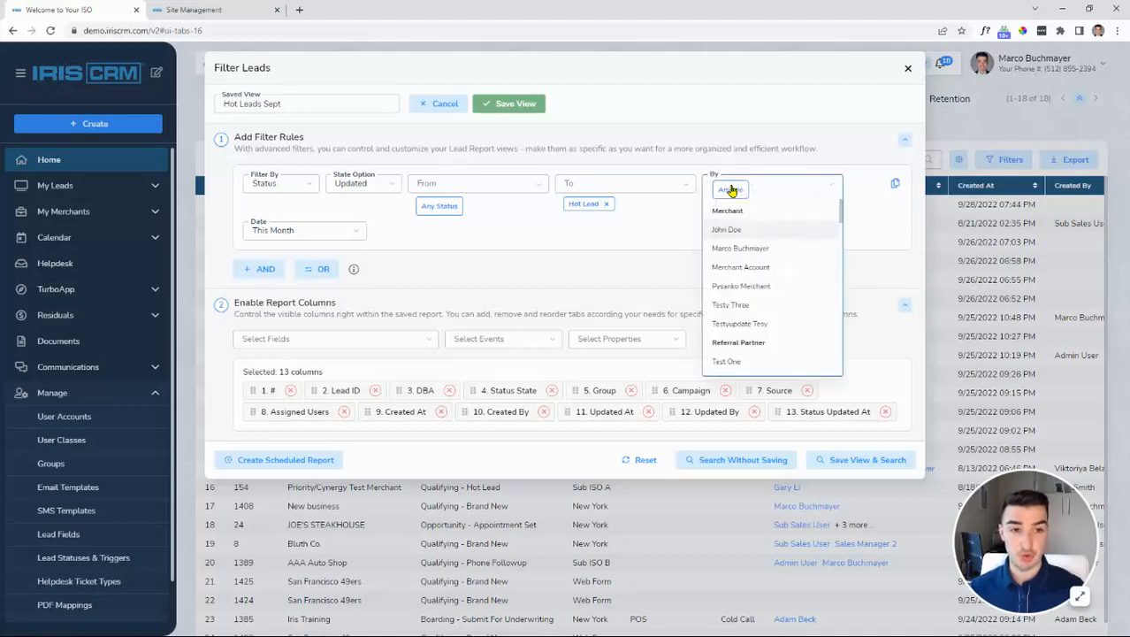
click(436, 265)
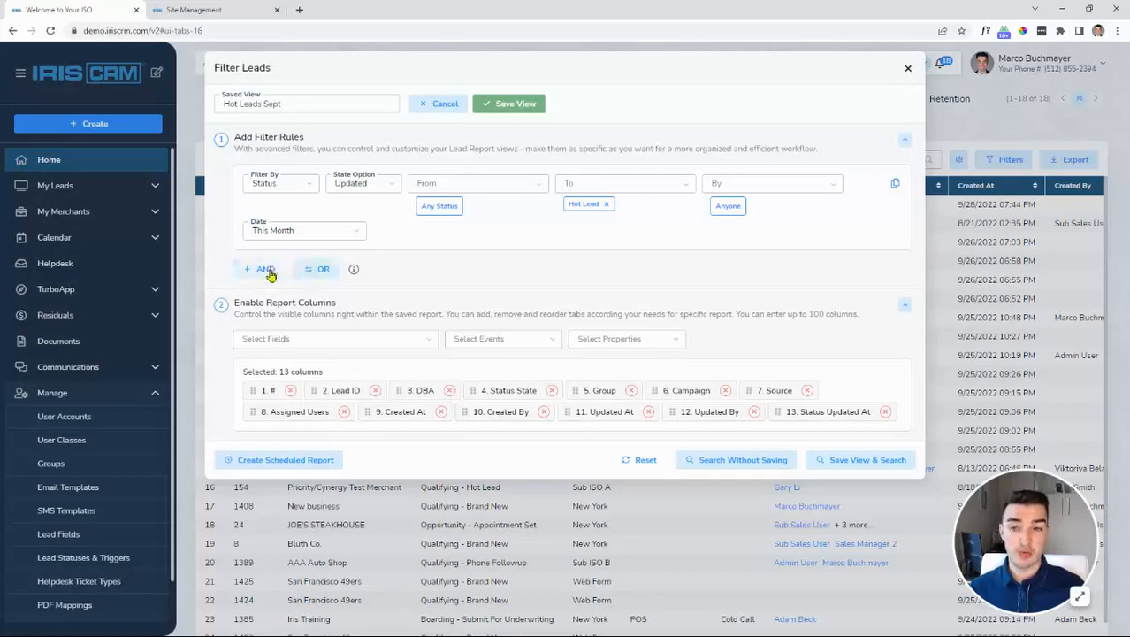
Add an Or filter rule for Email received this month.
click(313, 269)
click(343, 283)
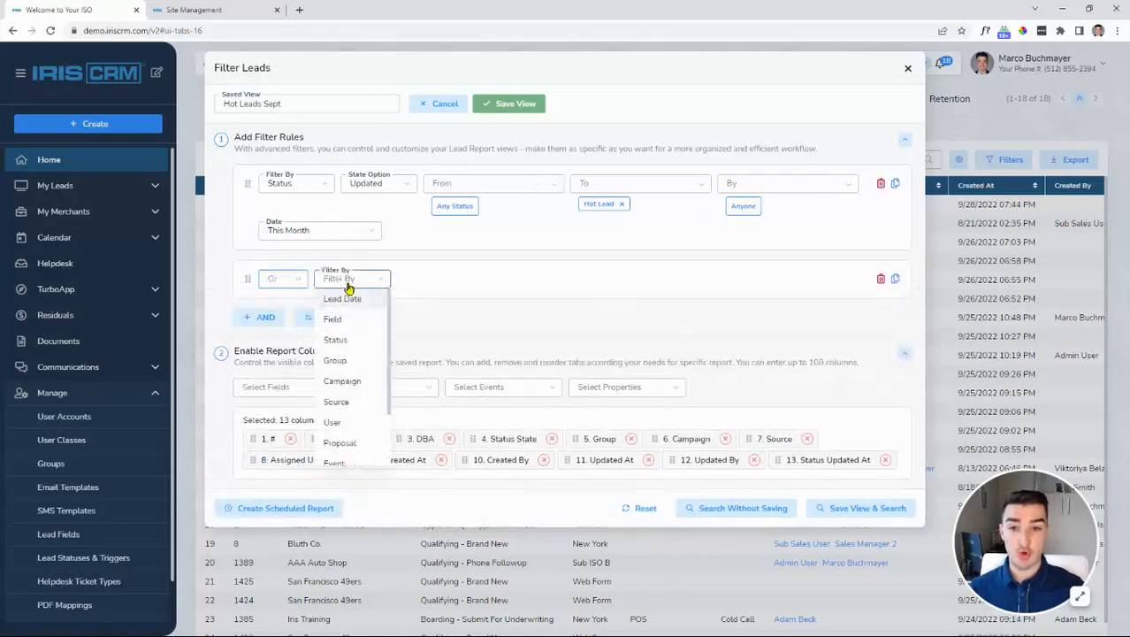
scroll(352, 399, down, 3)
click(340, 445)
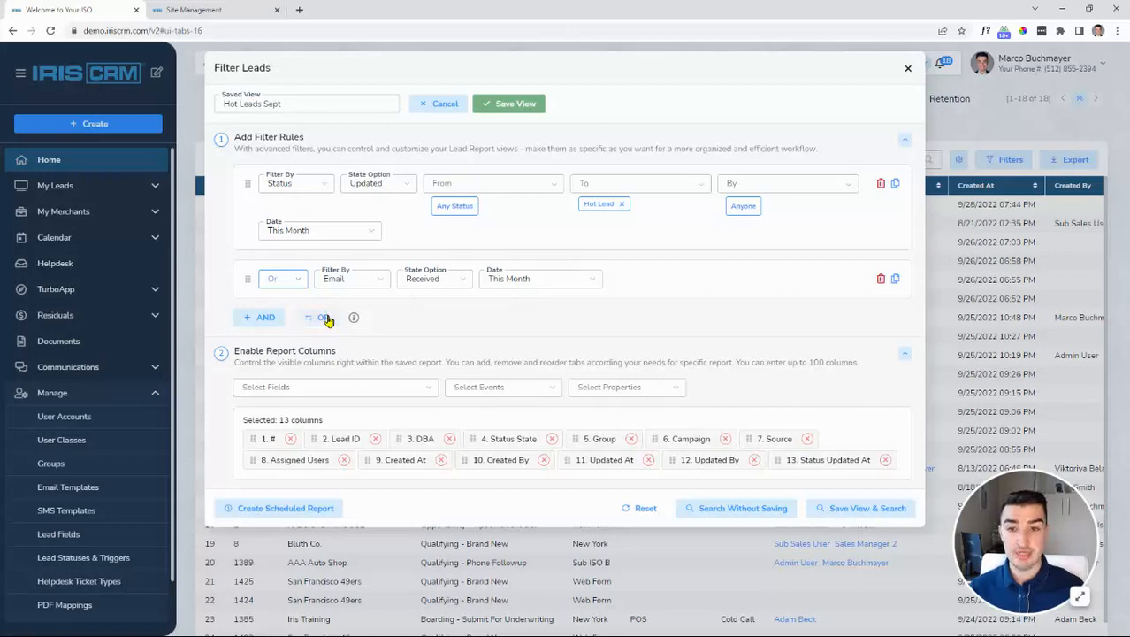
Duplicate the Email rule and set the copy's state option to Sent.
click(892, 280)
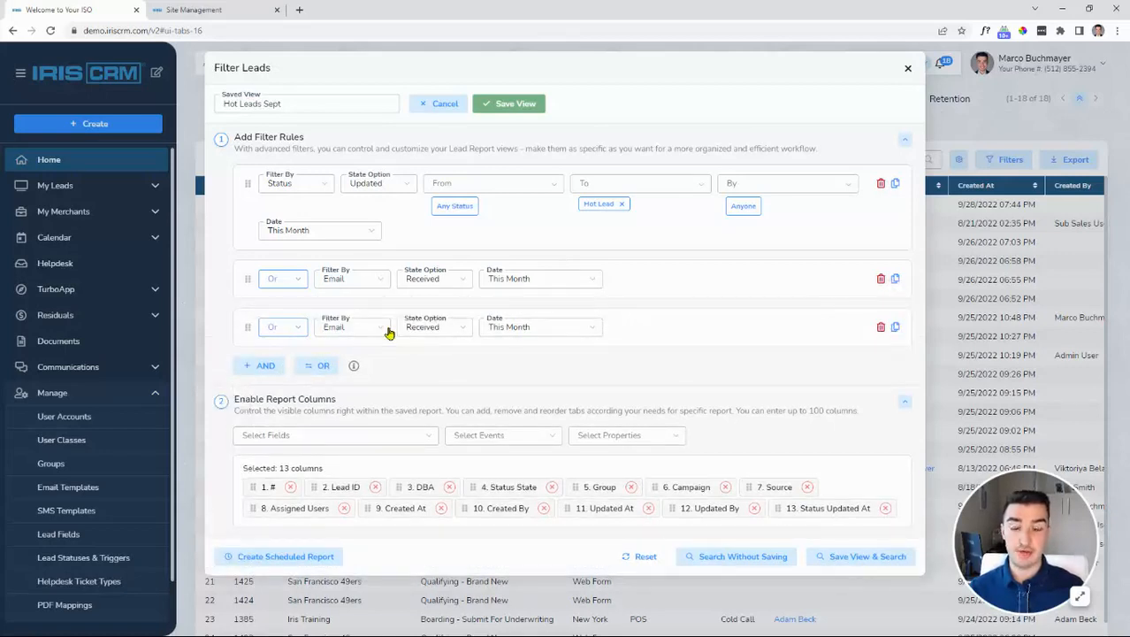
click(386, 329)
click(386, 330)
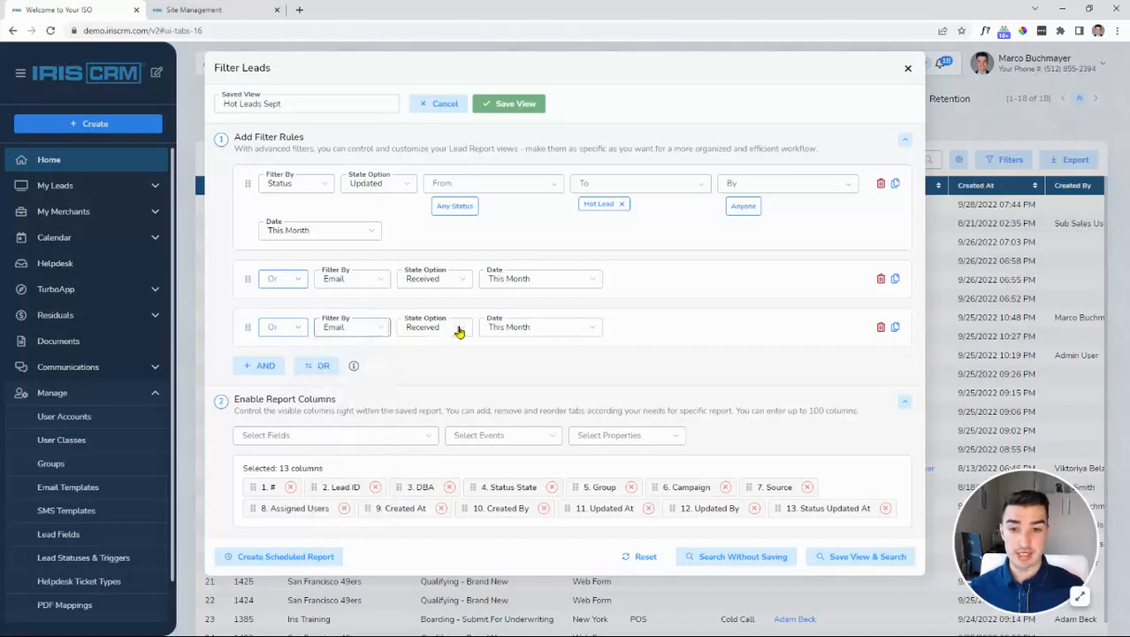
click(450, 329)
click(444, 366)
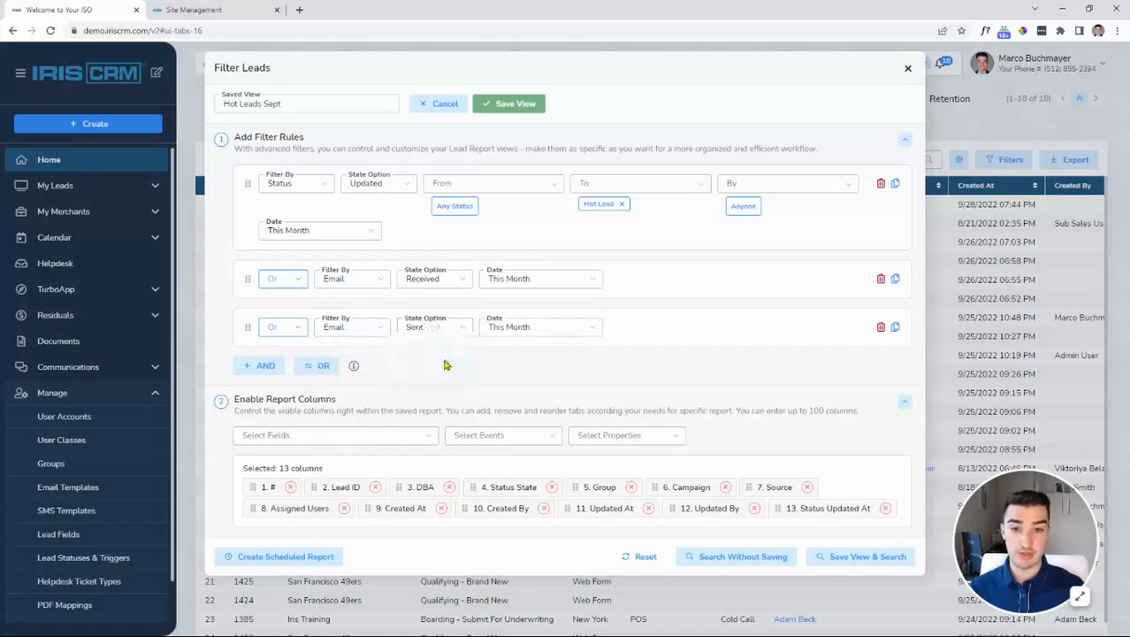
Add an Or filter rule for SMS received this month, and delete that rule again.
click(332, 366)
click(335, 375)
scroll(349, 474, down, 2)
click(335, 536)
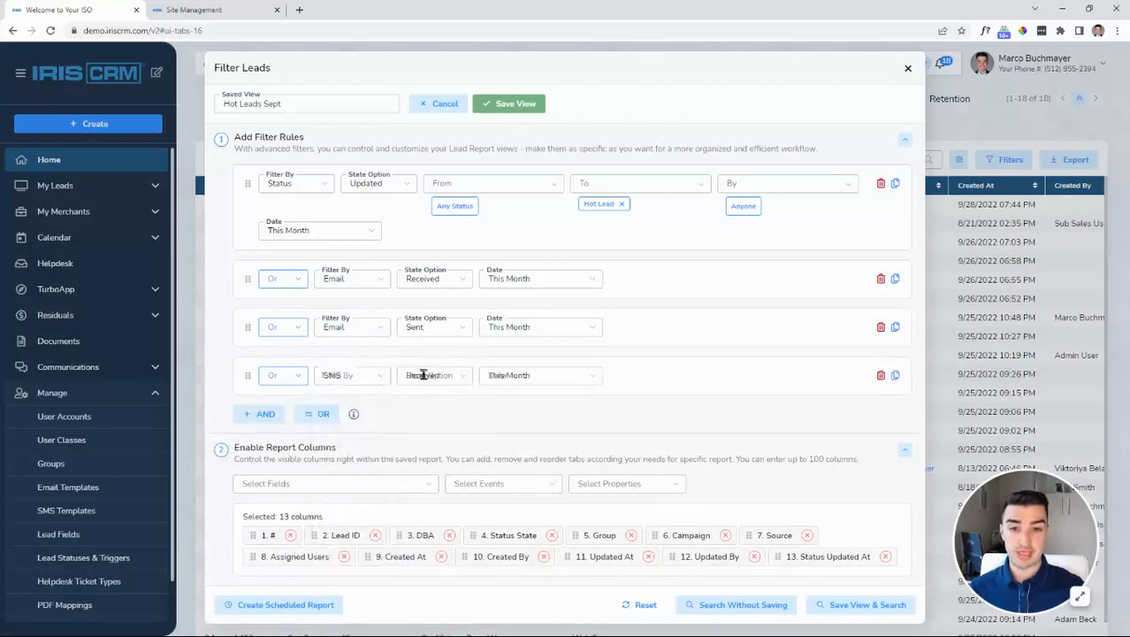
click(434, 376)
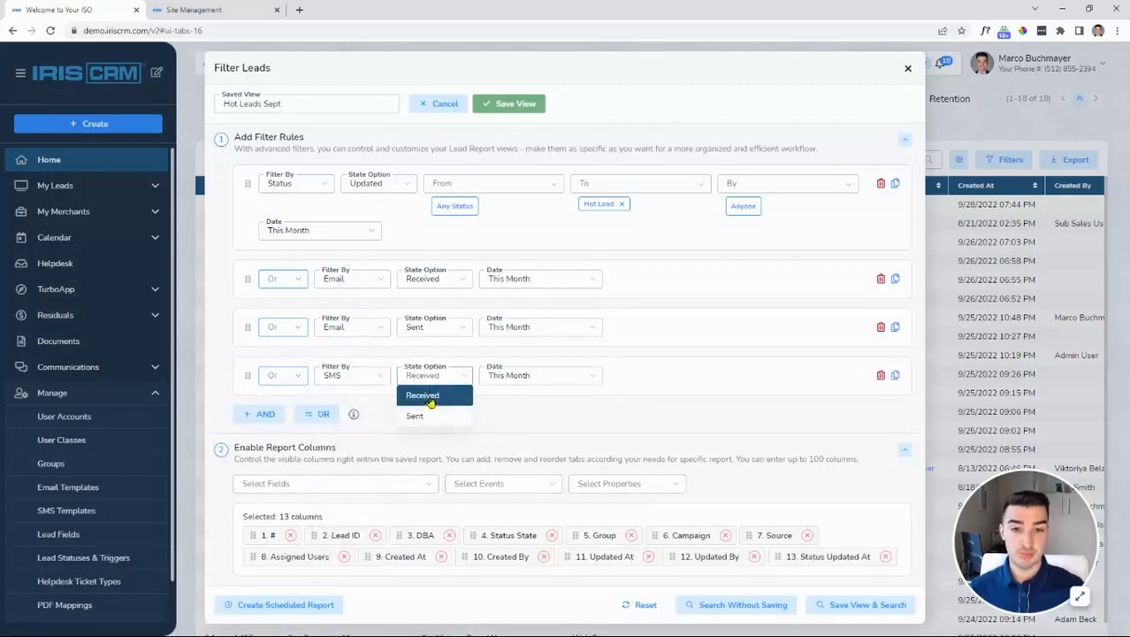
click(431, 403)
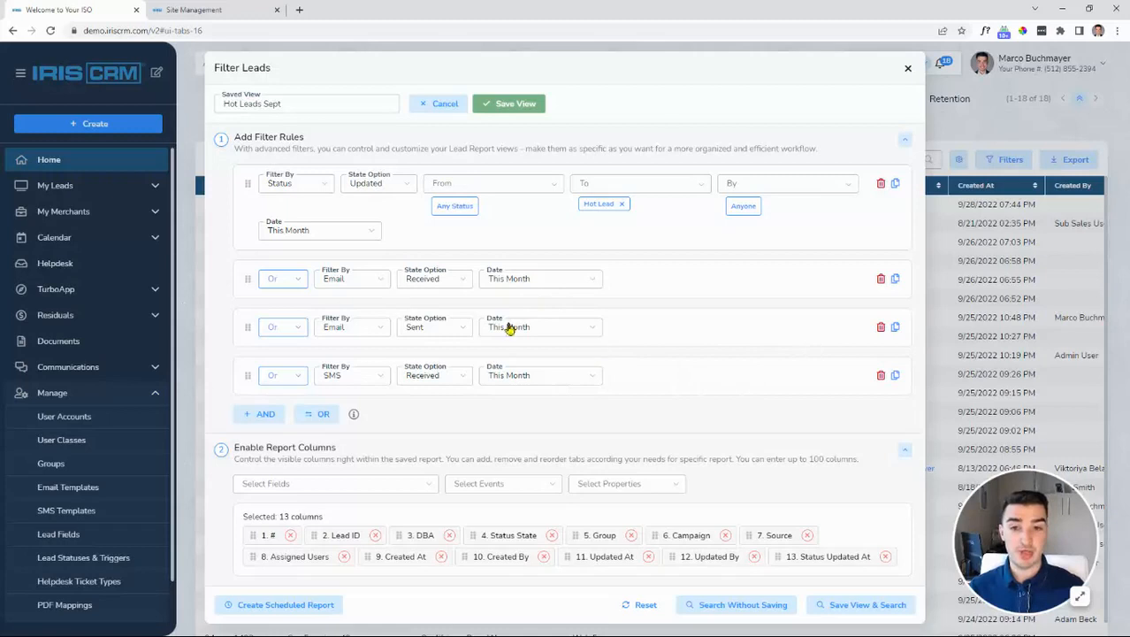
click(880, 378)
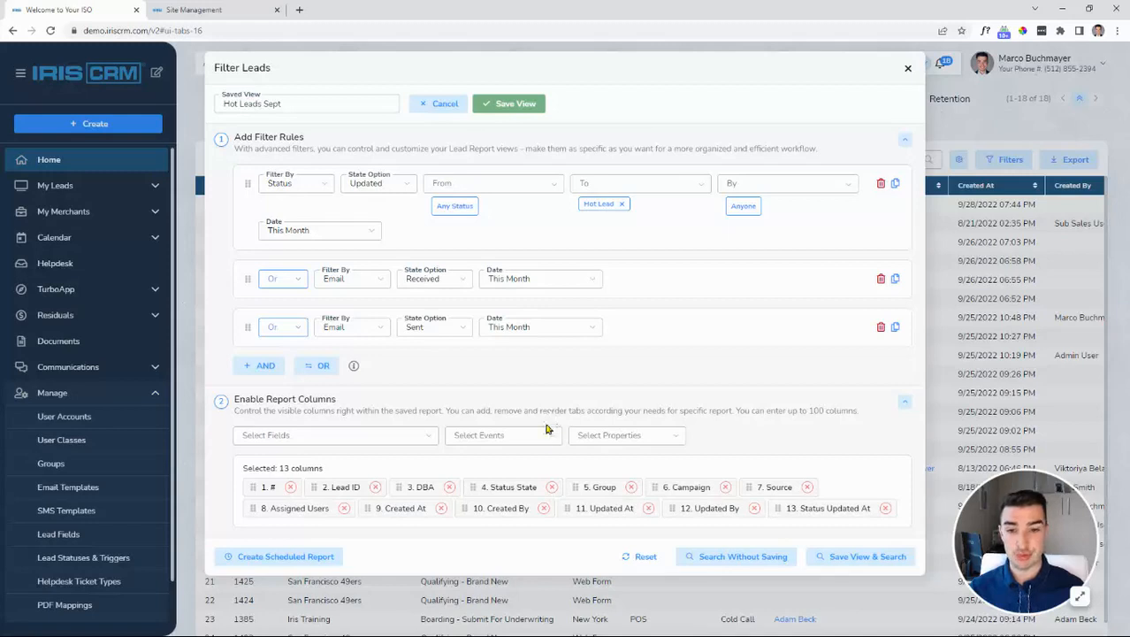
Look through the fields, events and properties offered as report columns, and move the DBA column to first place.
click(421, 439)
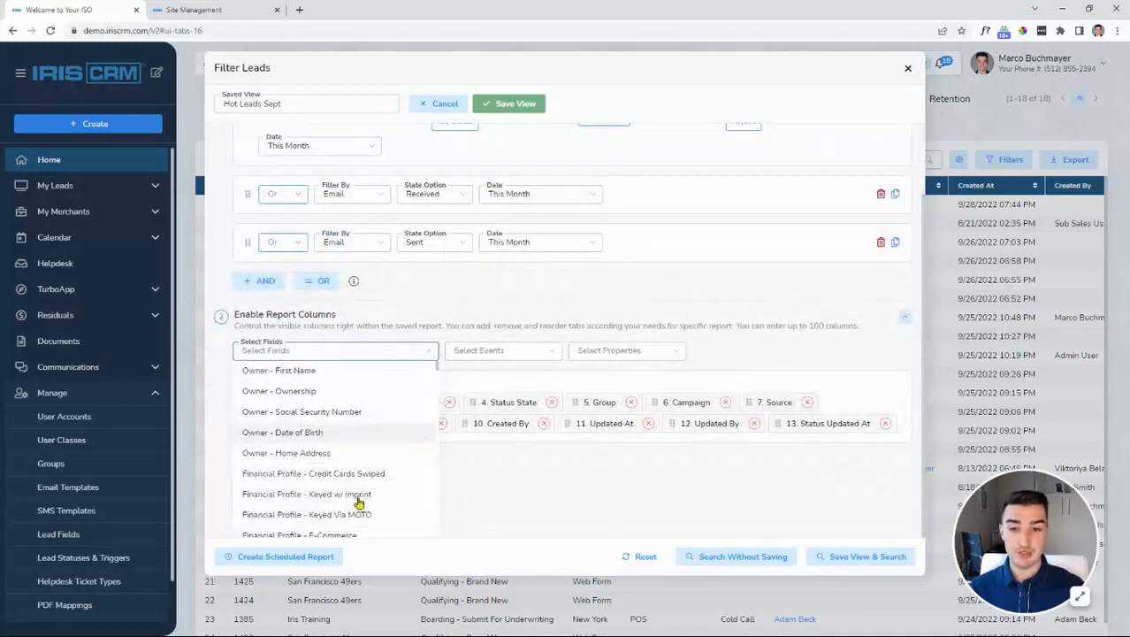
click(468, 351)
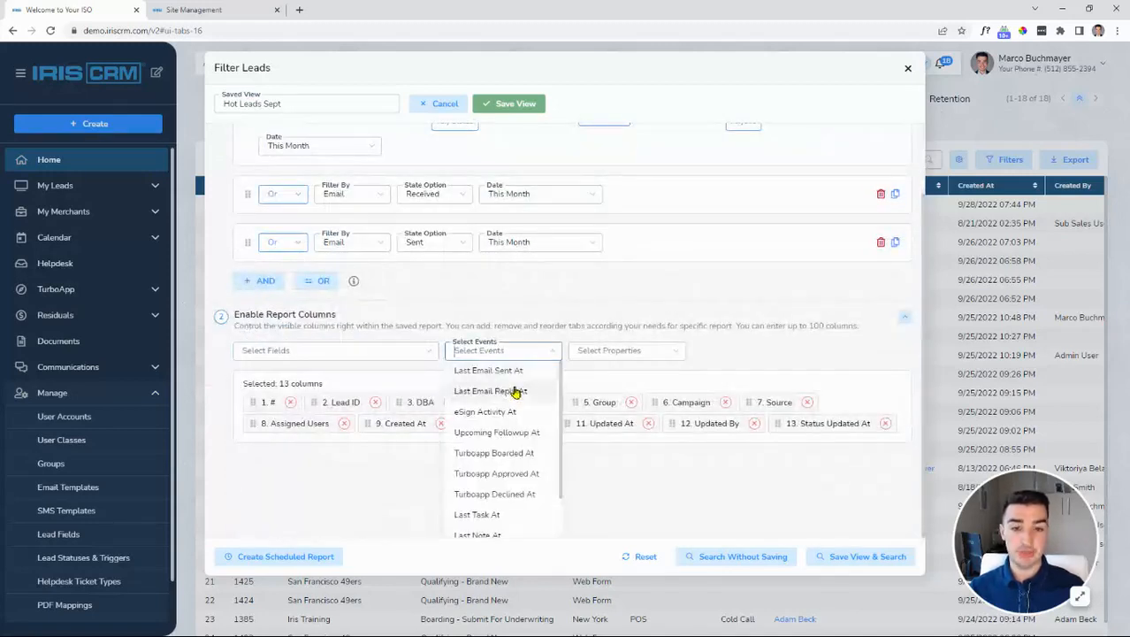
scroll(485, 460, down, 2)
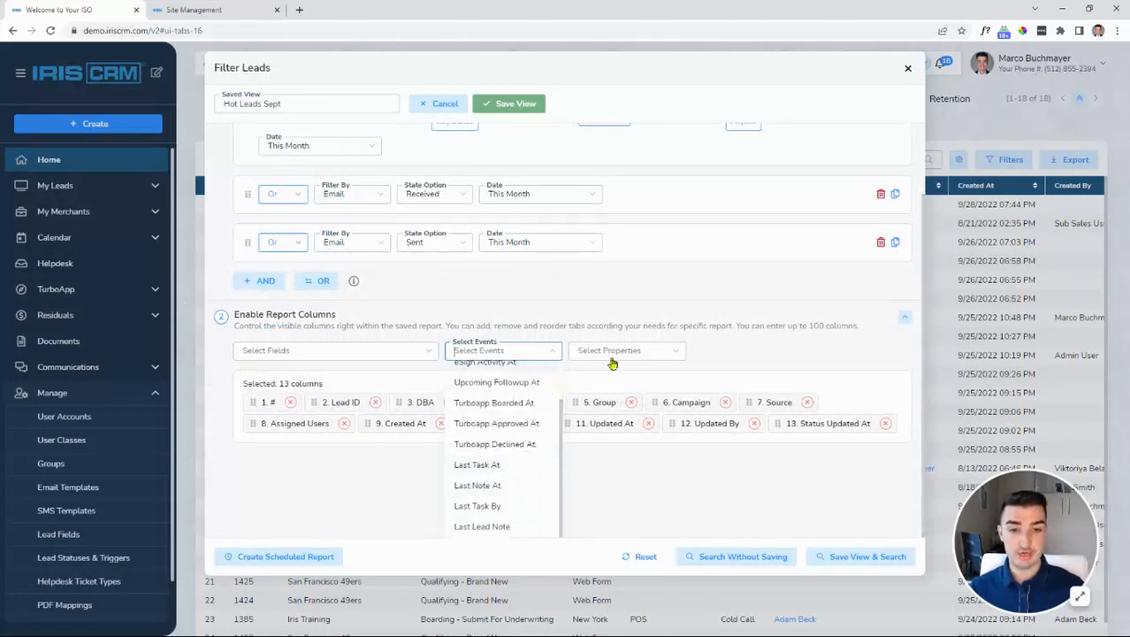
click(674, 357)
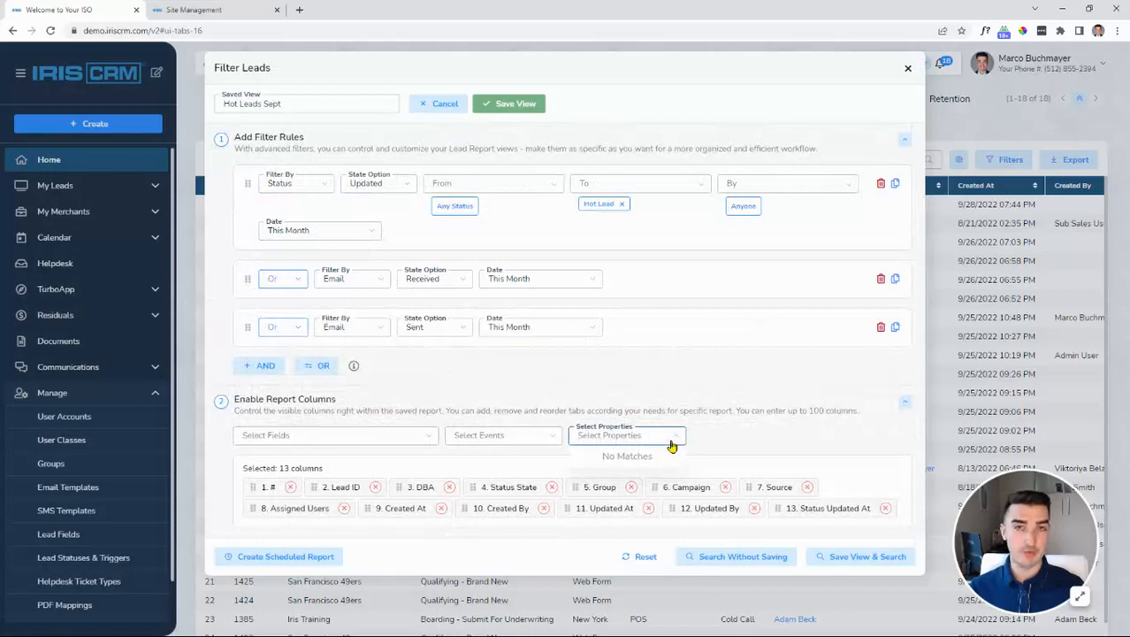
click(672, 447)
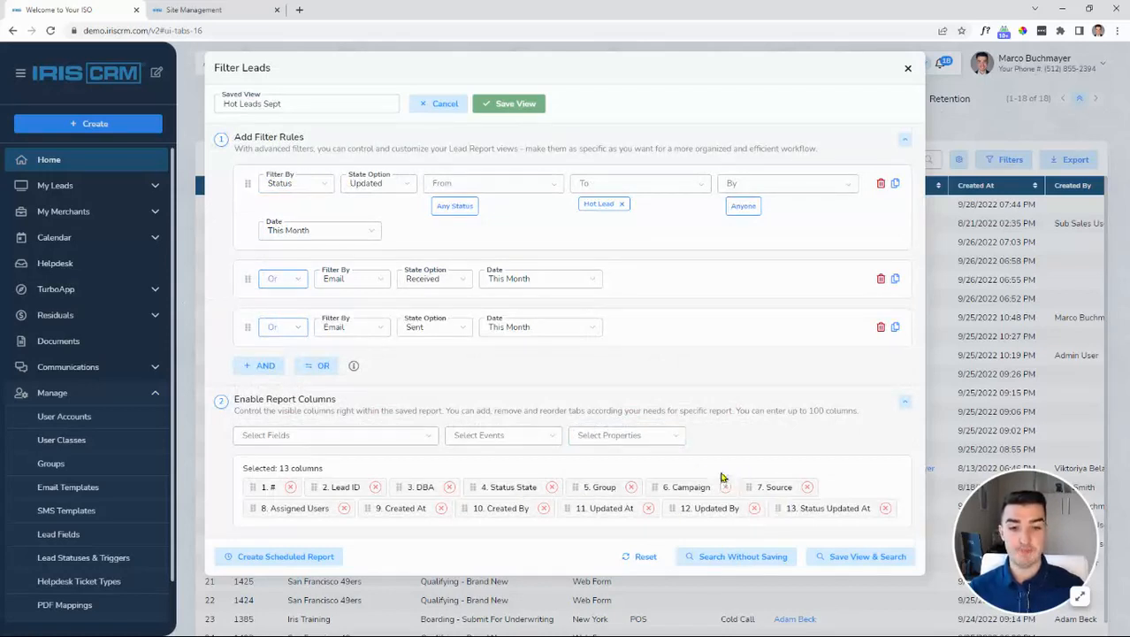
drag(392, 487, 265, 487)
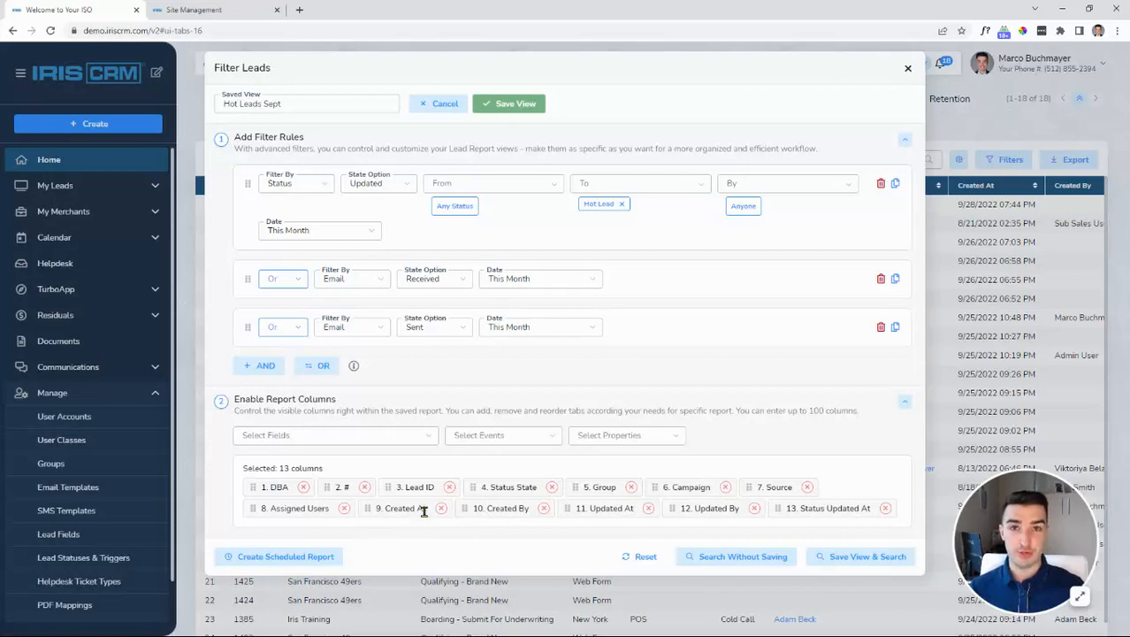
Draft a scheduled report repeating every week on Monday with no end date and two email recipients, and discard it.
click(334, 560)
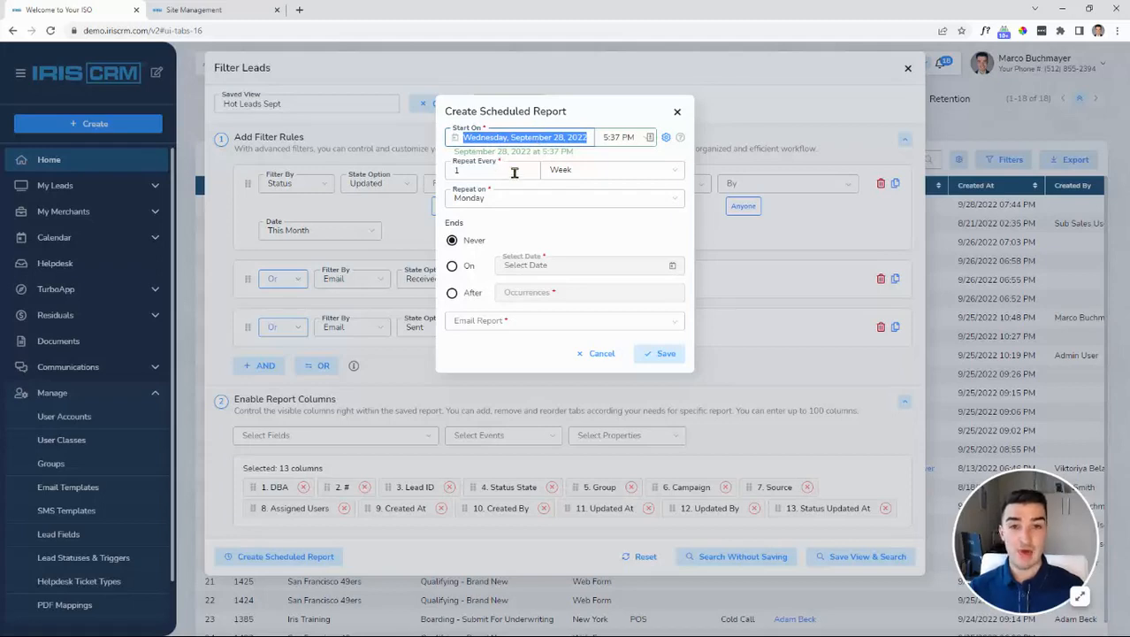
click(577, 174)
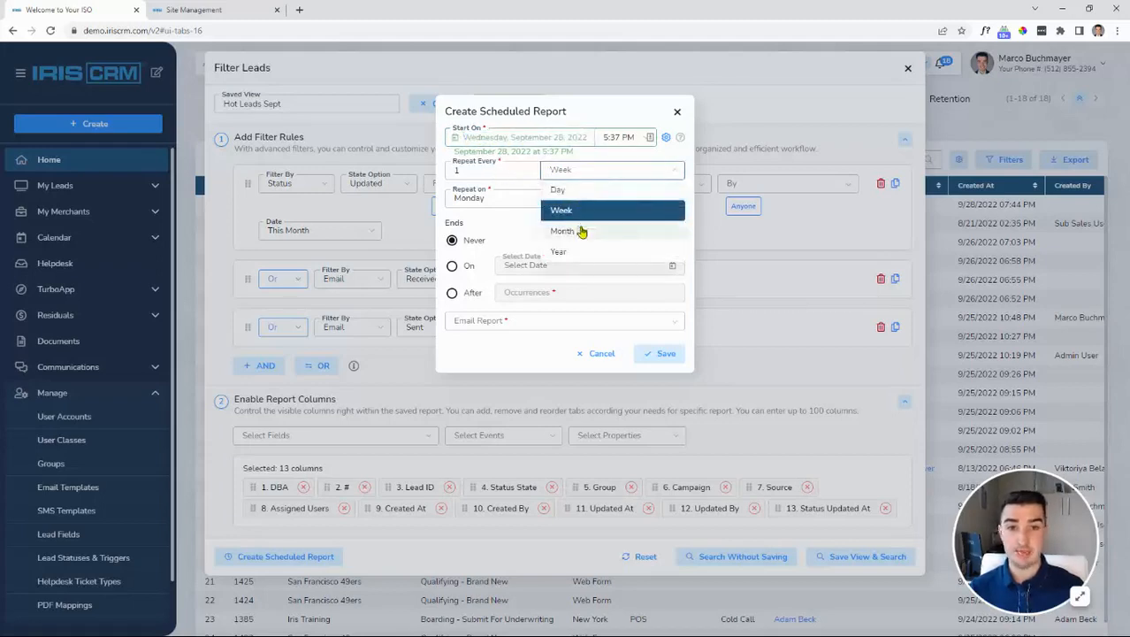
click(585, 182)
click(538, 196)
click(540, 214)
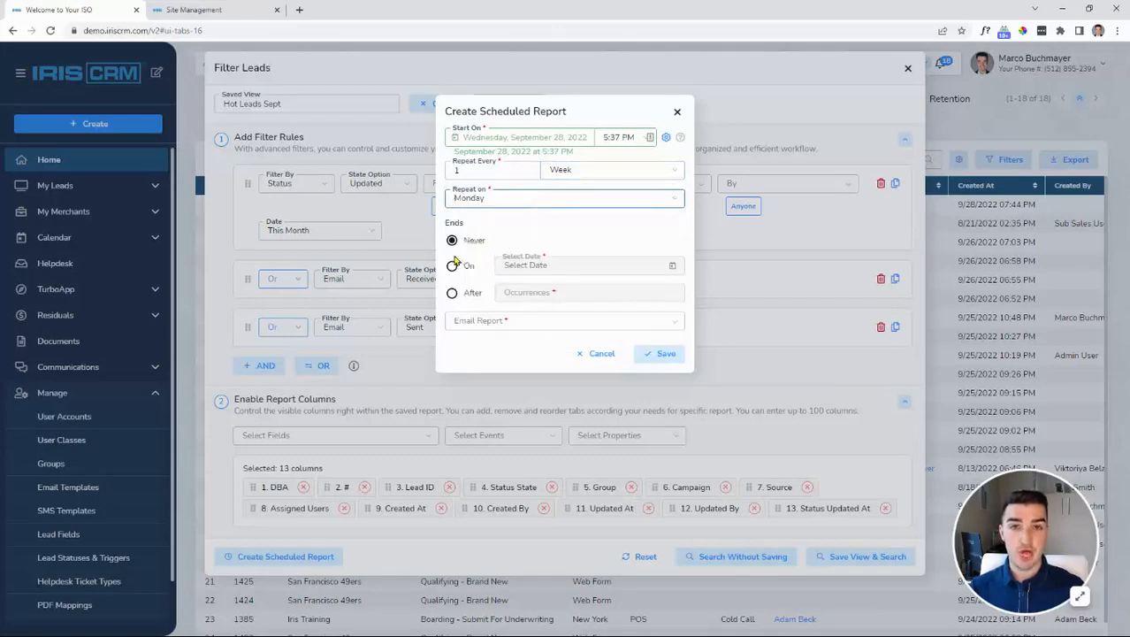
click(563, 322)
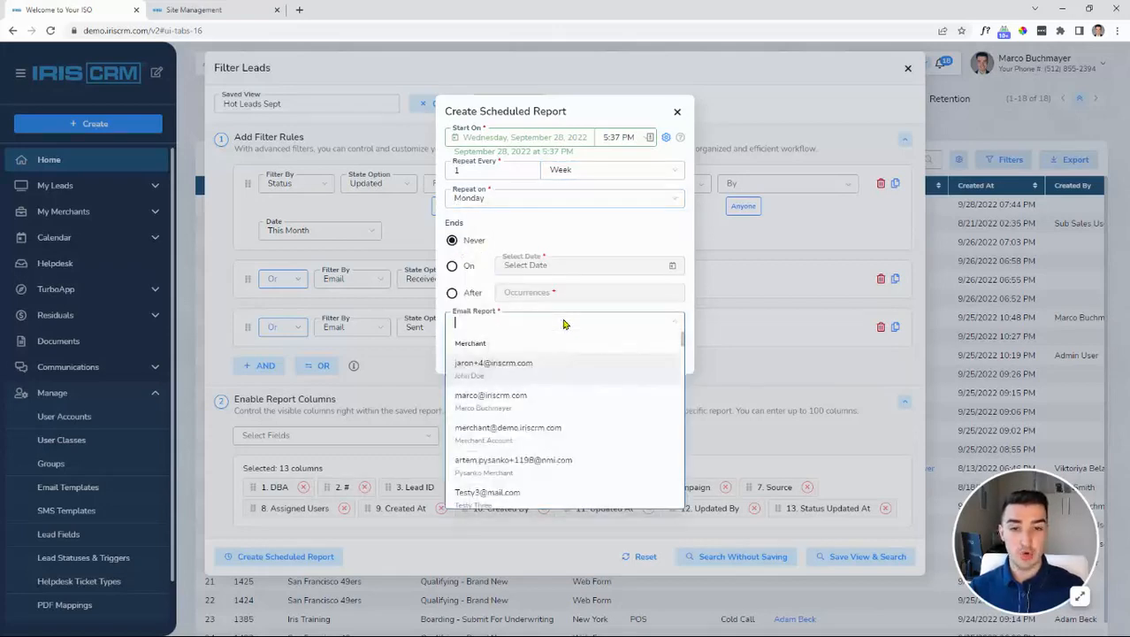
click(518, 403)
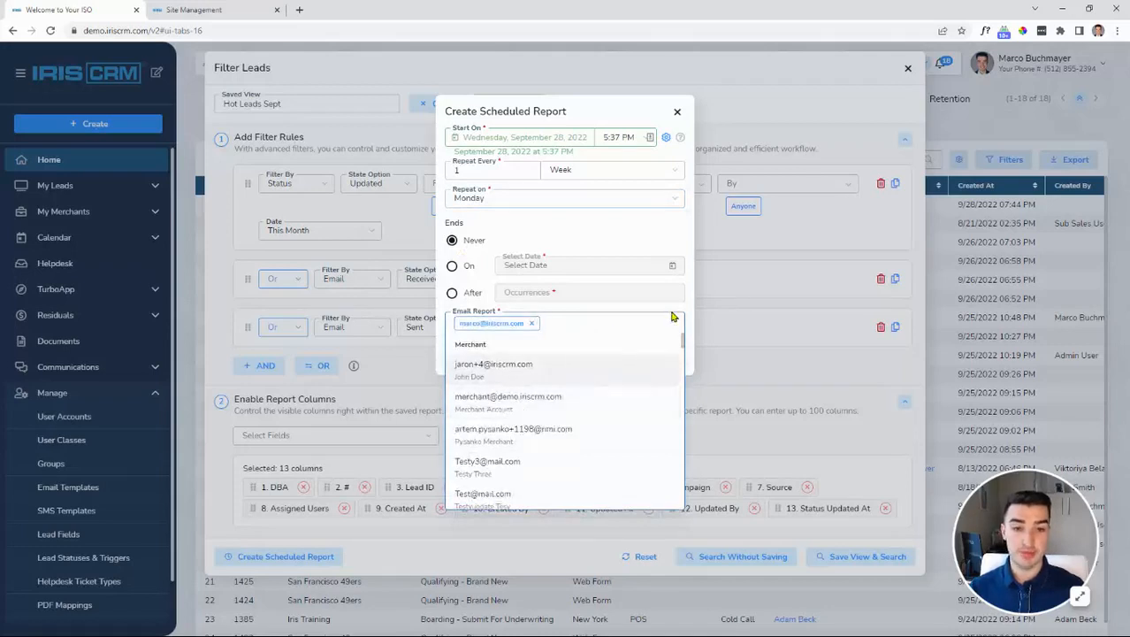
scroll(501, 434, down, 5)
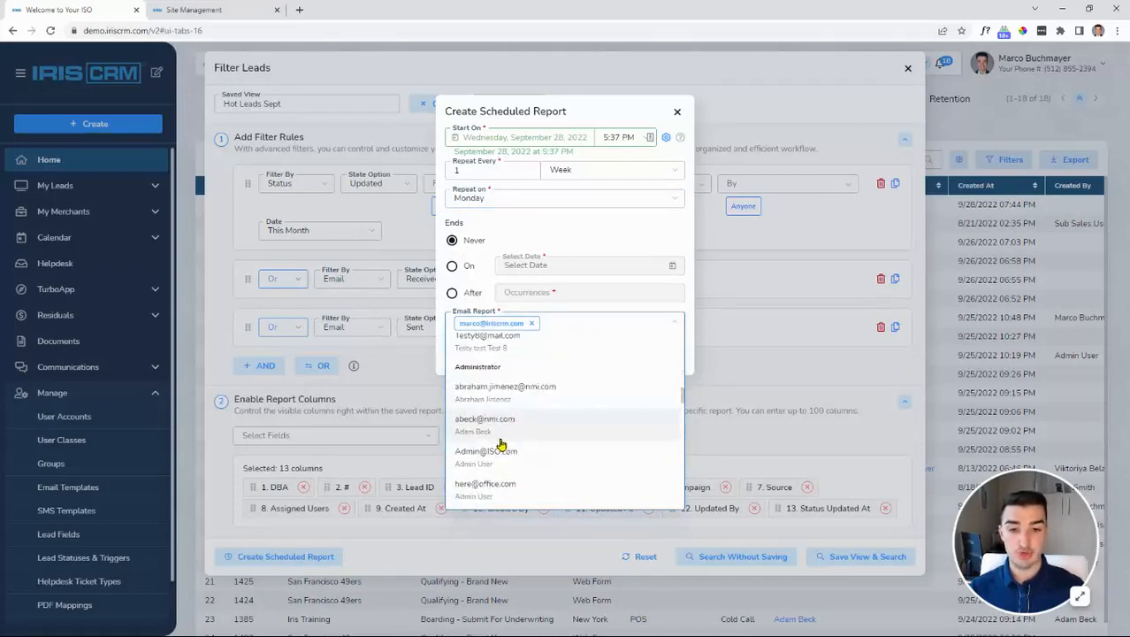
click(515, 396)
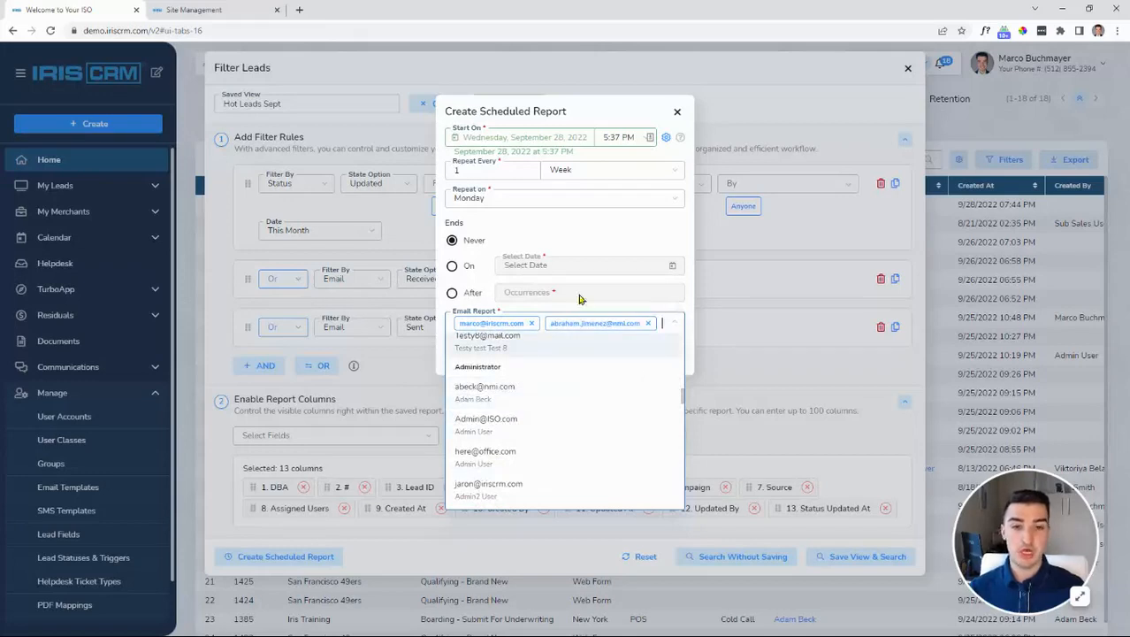
click(556, 245)
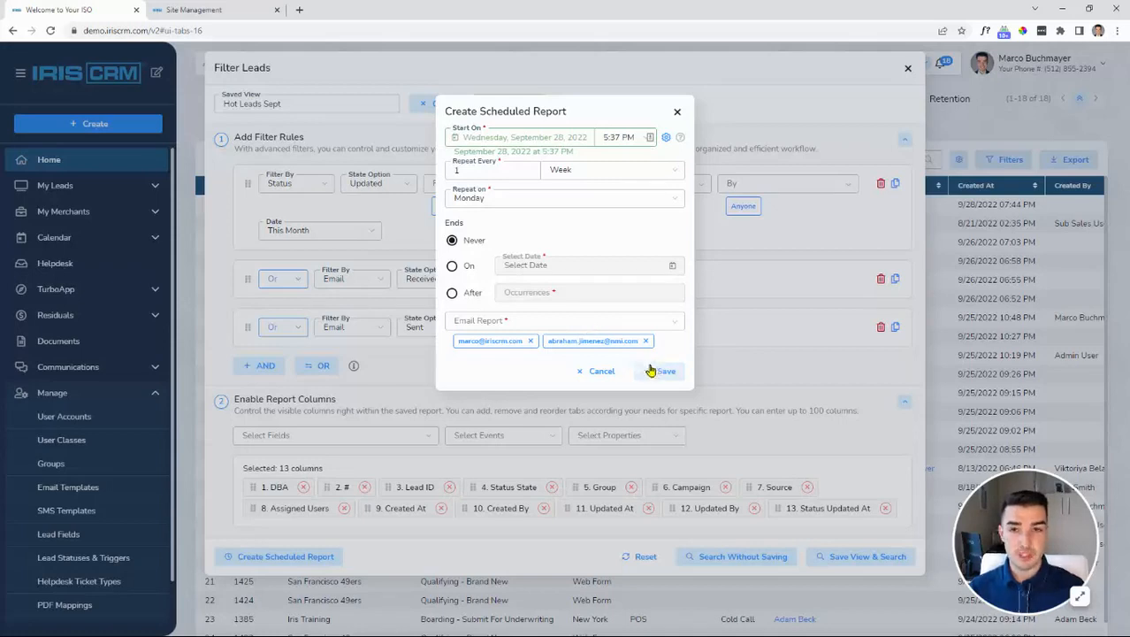
click(599, 371)
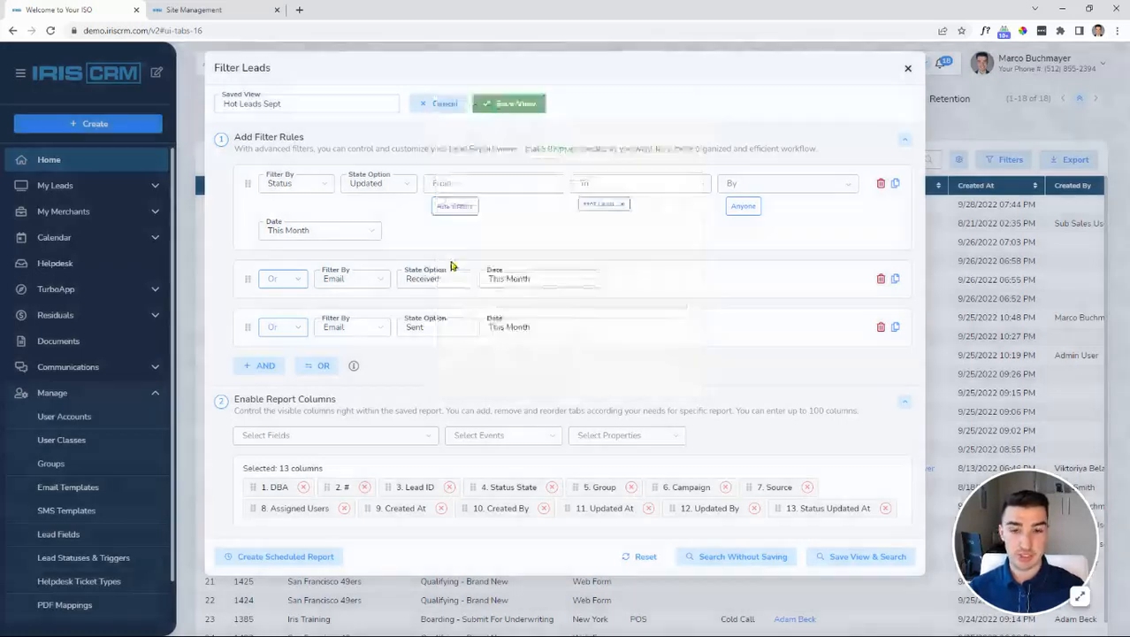
Save the Hot Leads Sept view with its filter rules and column order.
click(509, 108)
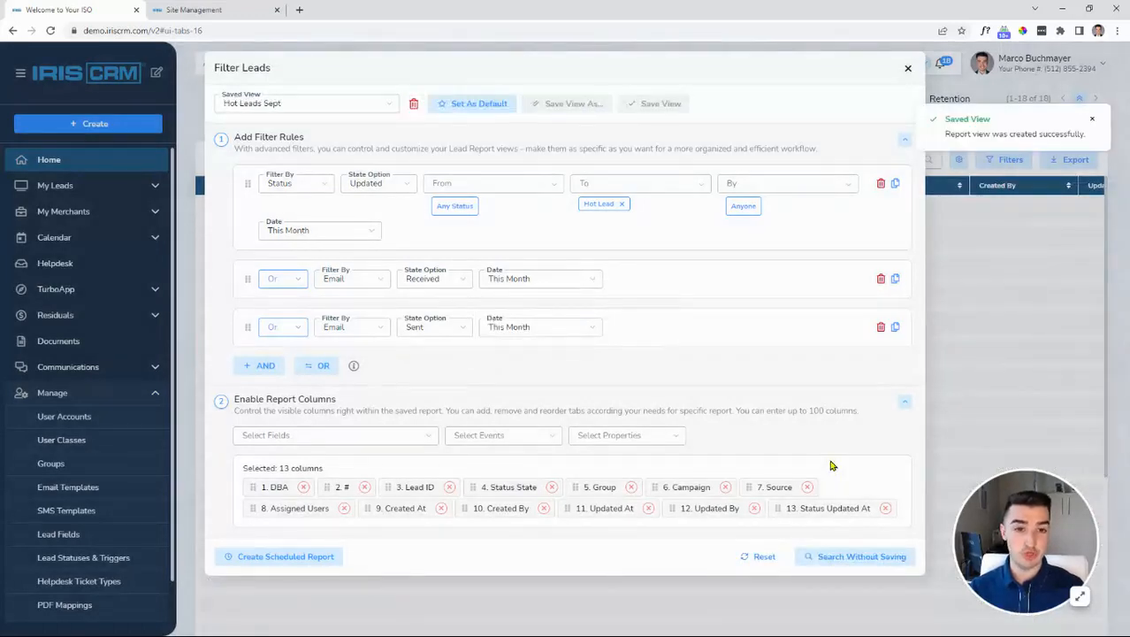
Schedule a report email every week on Monday with no end date to one recipient, and run the Hot Leads Sept search.
click(323, 557)
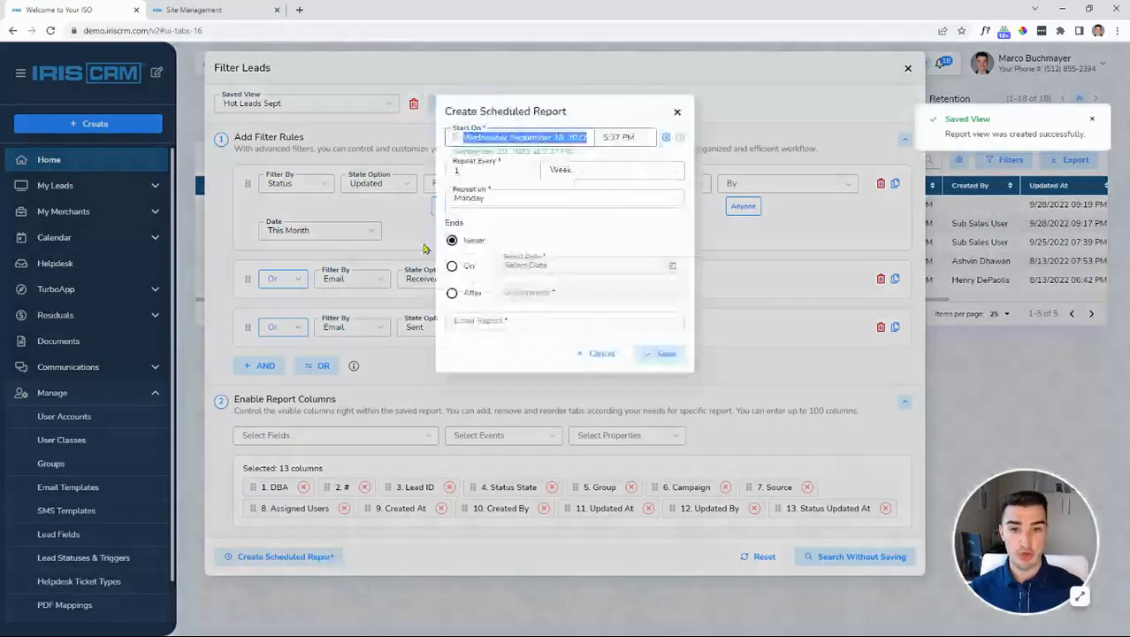
click(517, 321)
click(485, 396)
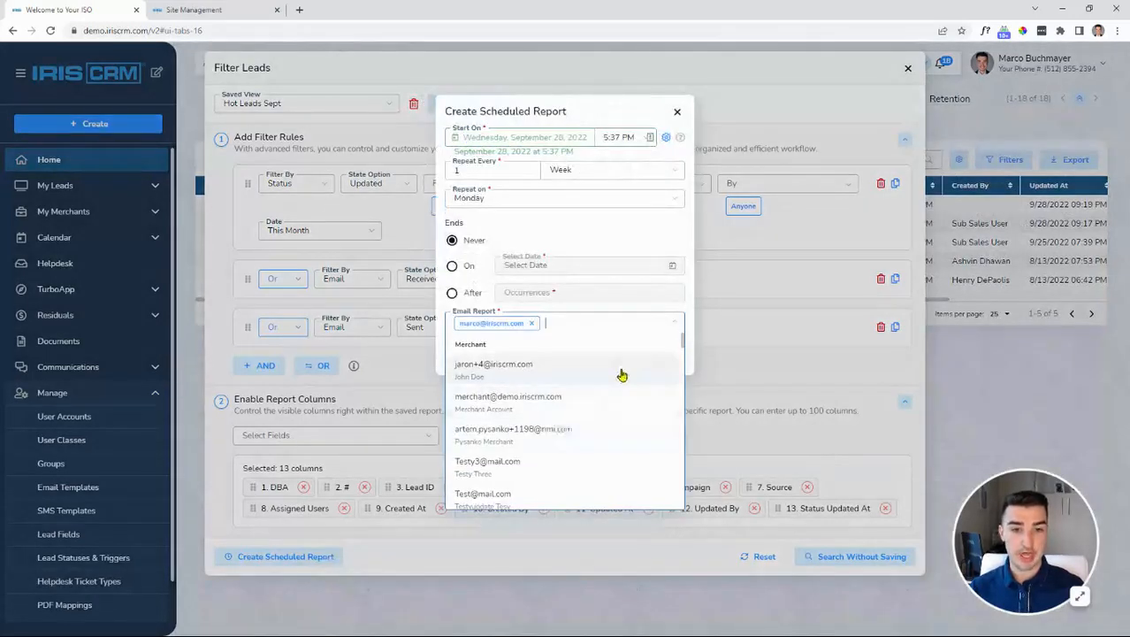
click(688, 351)
click(661, 371)
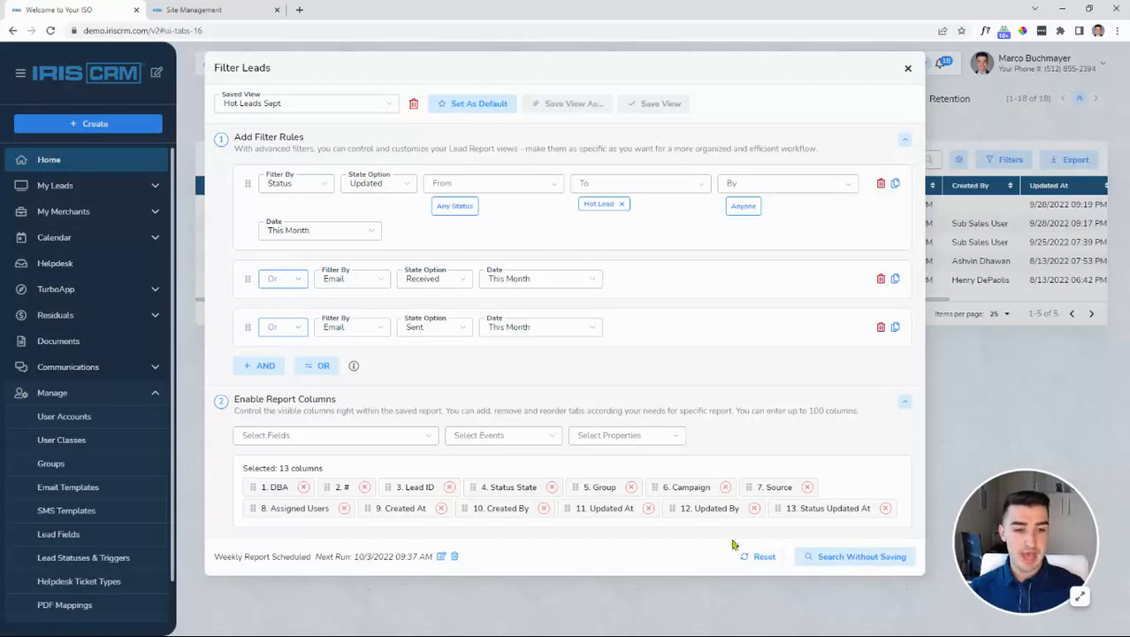
click(842, 567)
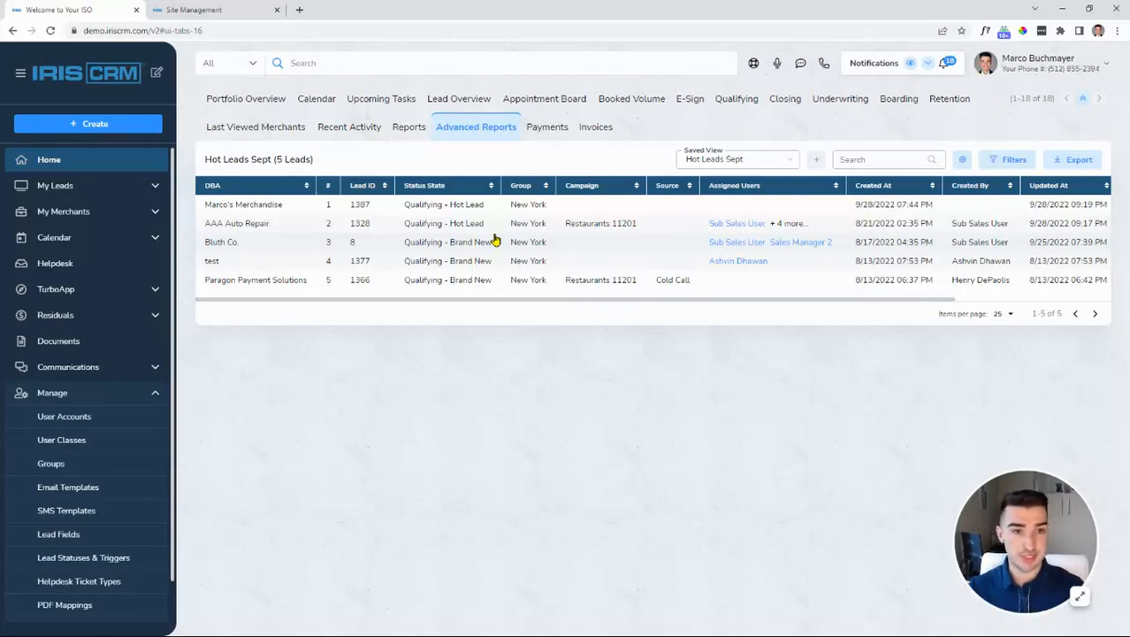
Show the Last Email Sent At column in the leads table and move the Campaign column ahead of Group.
click(873, 159)
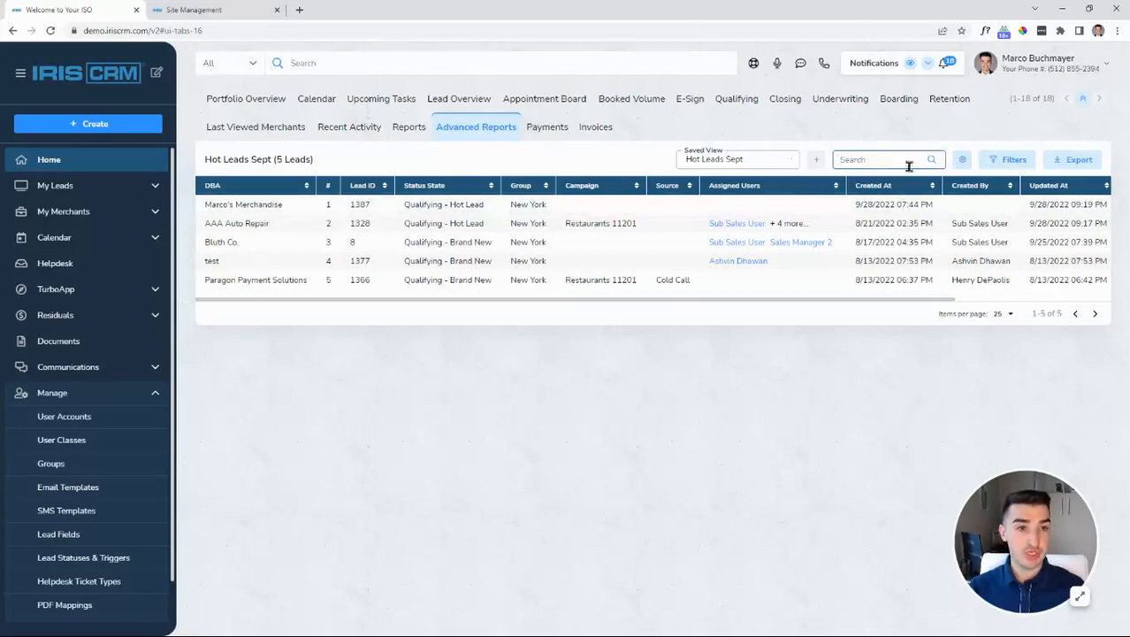
click(962, 159)
scroll(881, 289, down, 5)
scroll(880, 289, down, 2)
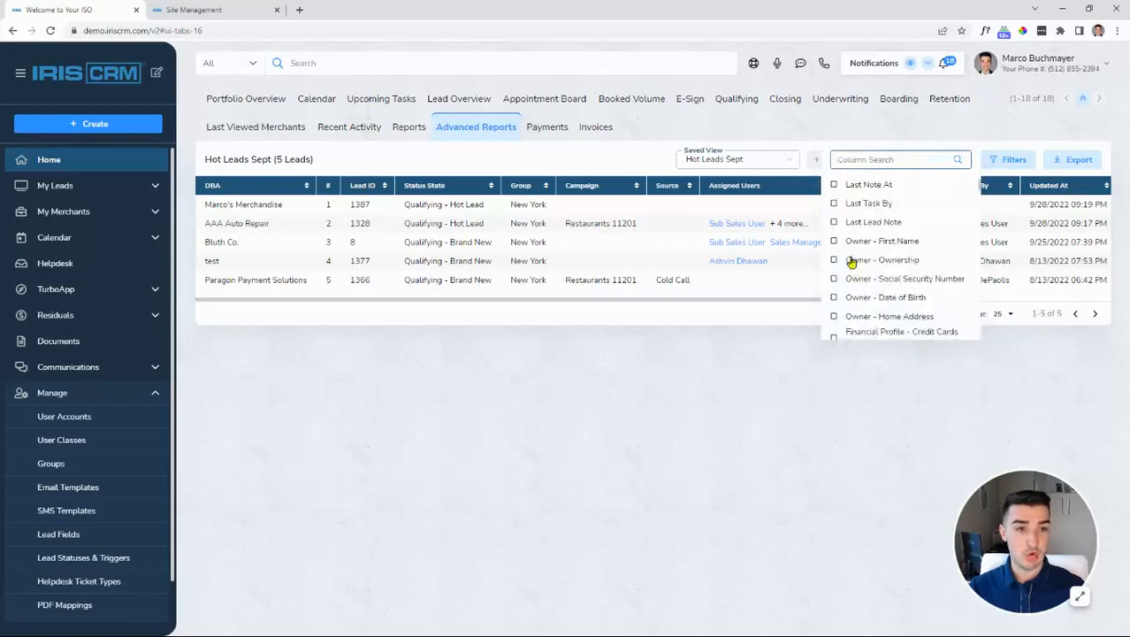
scroll(851, 261, up, 3)
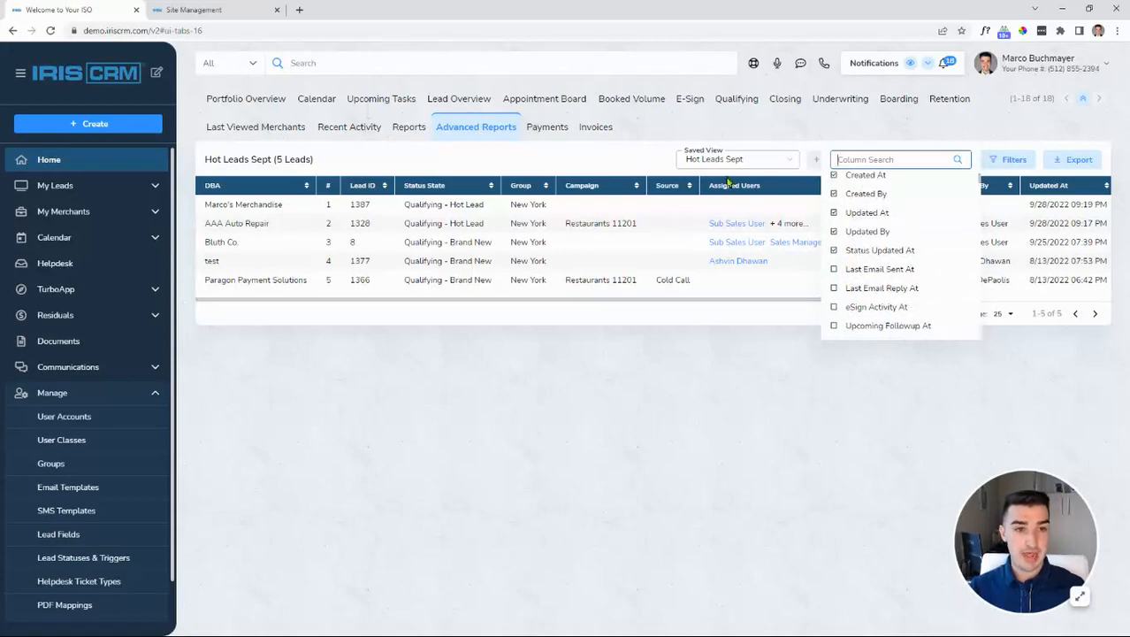
click(835, 270)
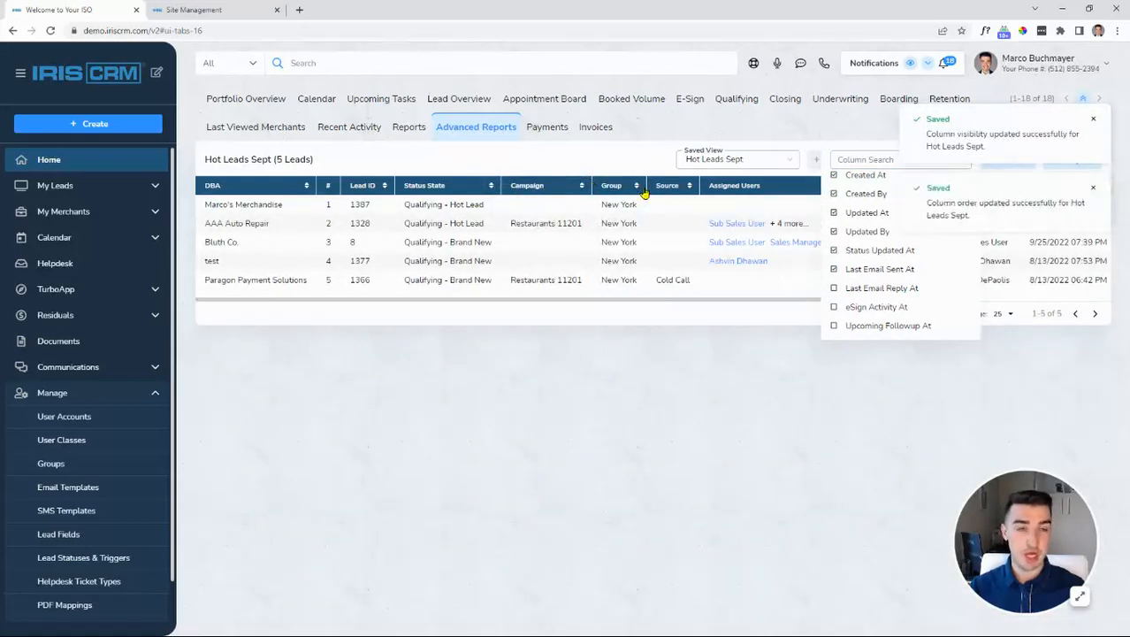
Look through the saved views for their scheduled reports, default view marker and report alerts, keeping Hot Leads Sept selected.
click(764, 162)
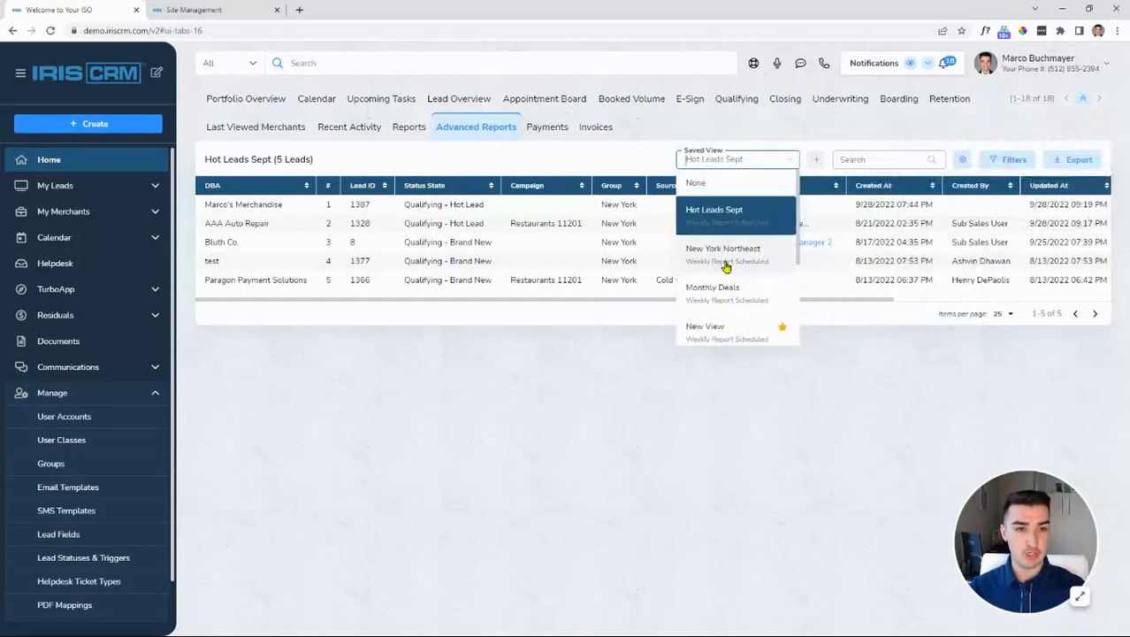
scroll(752, 275, down, 2)
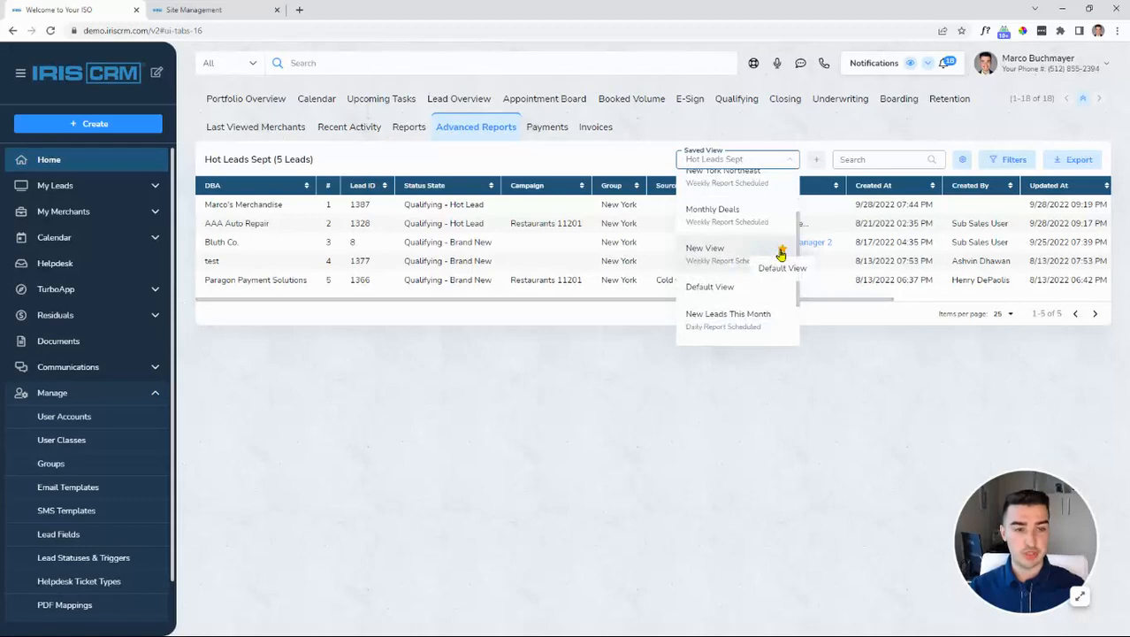
scroll(743, 244, down, 2)
mouse_move(782, 300)
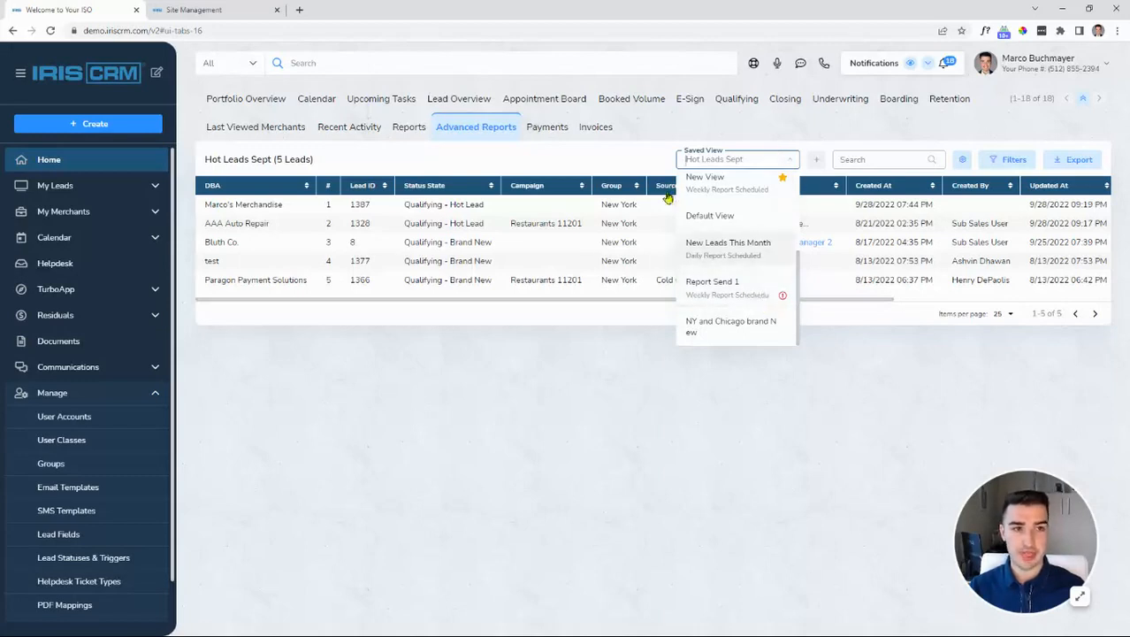
click(610, 157)
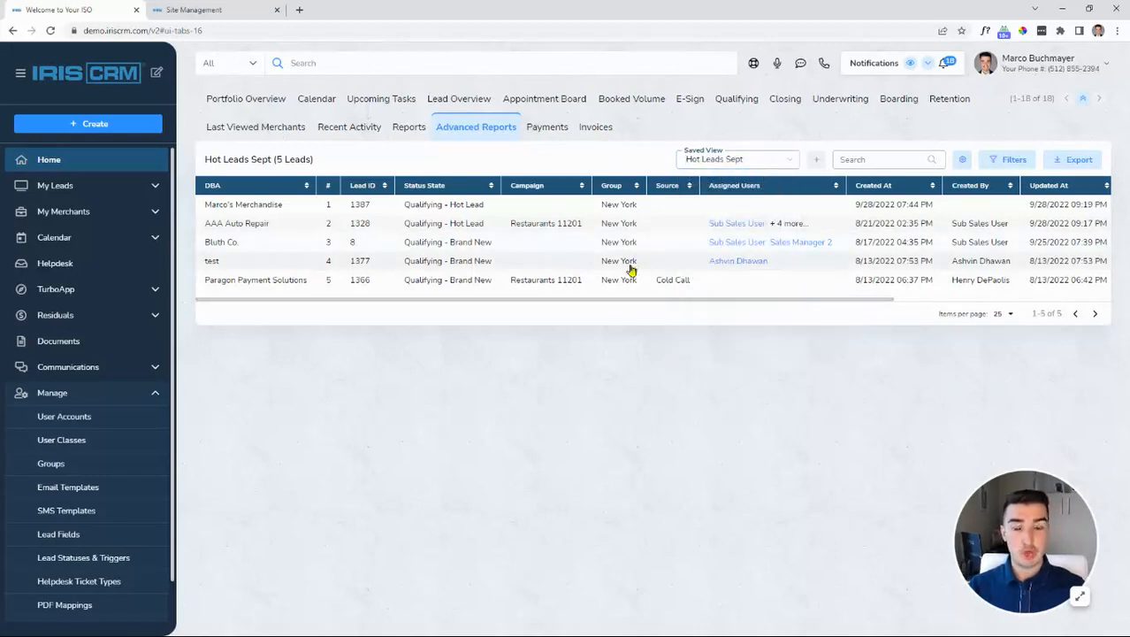